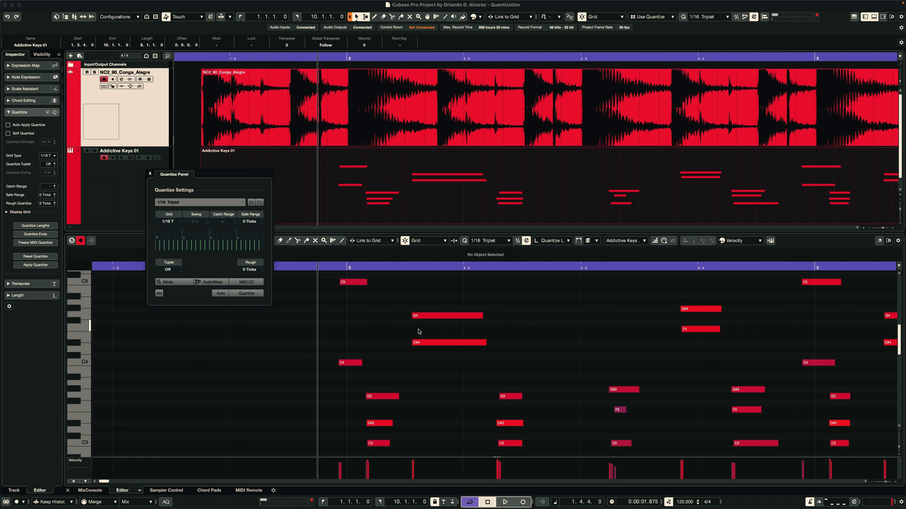
Quantize the G4 and D#4 notes to the 1/16 triplet grid, then nudge them to 2.1.3.25
{"action": "left_click_drag", "start_coordinate": [407, 315], "coordinate": [448, 371]}
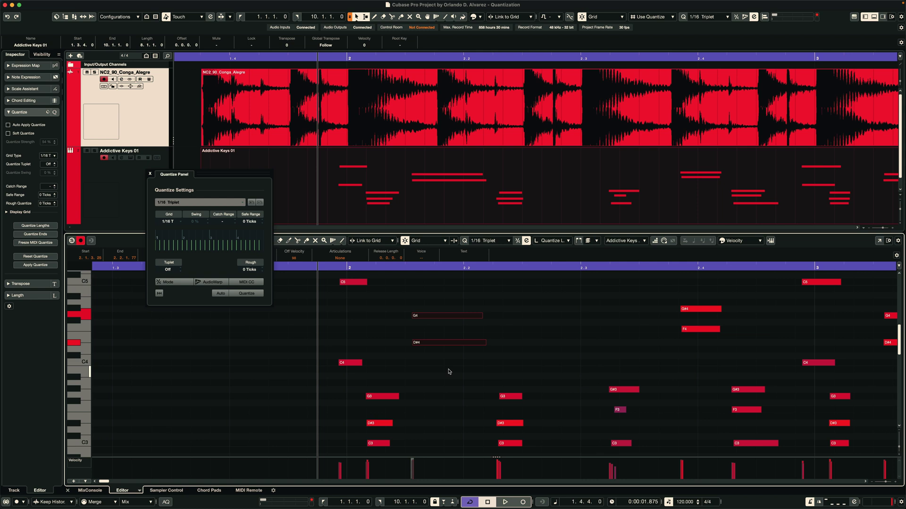
{"action": "key", "text": "q"}
{"action": "left_click_drag", "start_coordinate": [404, 338], "coordinate": [417, 335]}
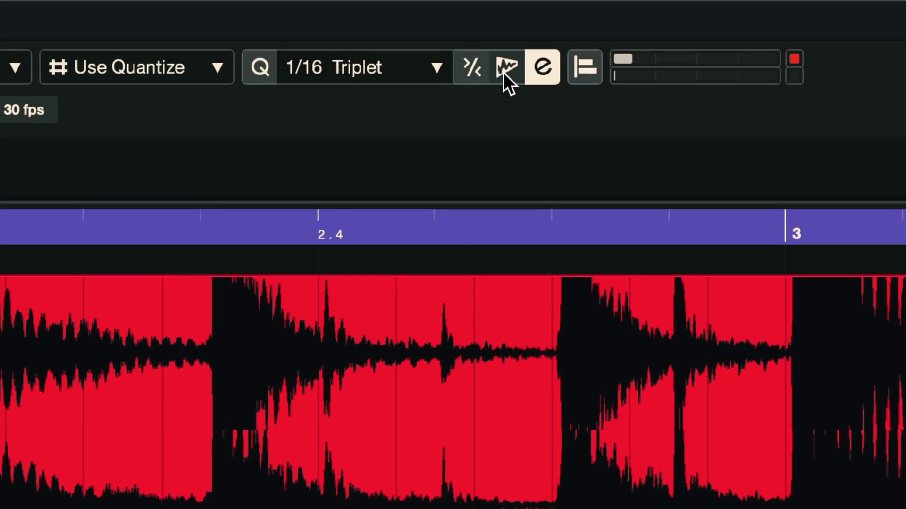
{"action": "left_click", "coordinate": [543, 66]}
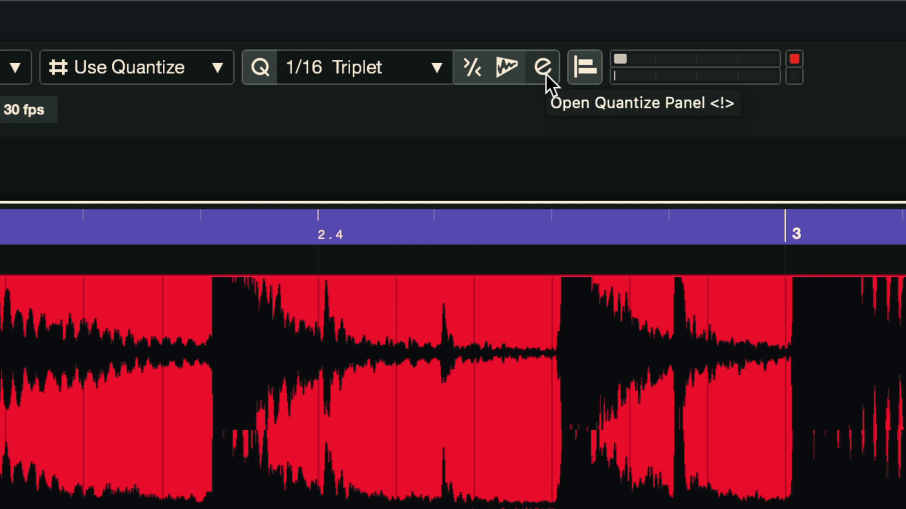
{"action": "left_click", "coordinate": [545, 74]}
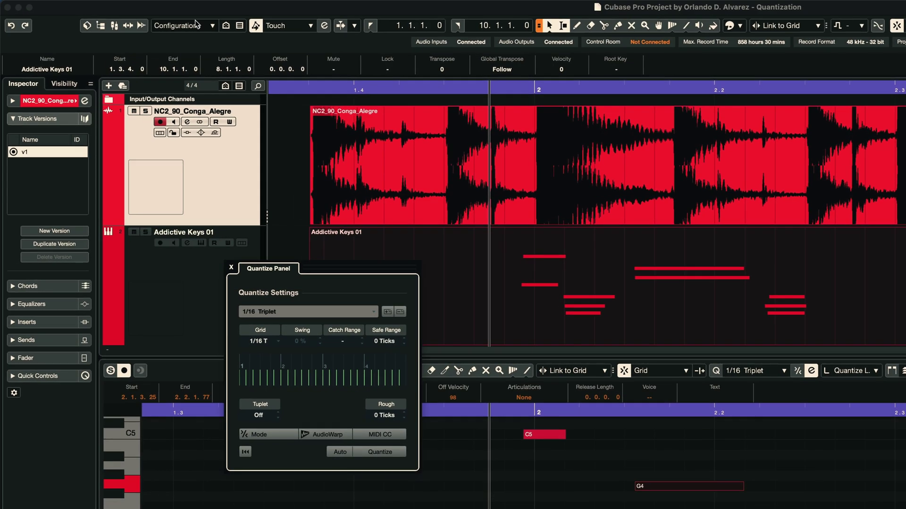
{"action": "left_click", "coordinate": [99, 8]}
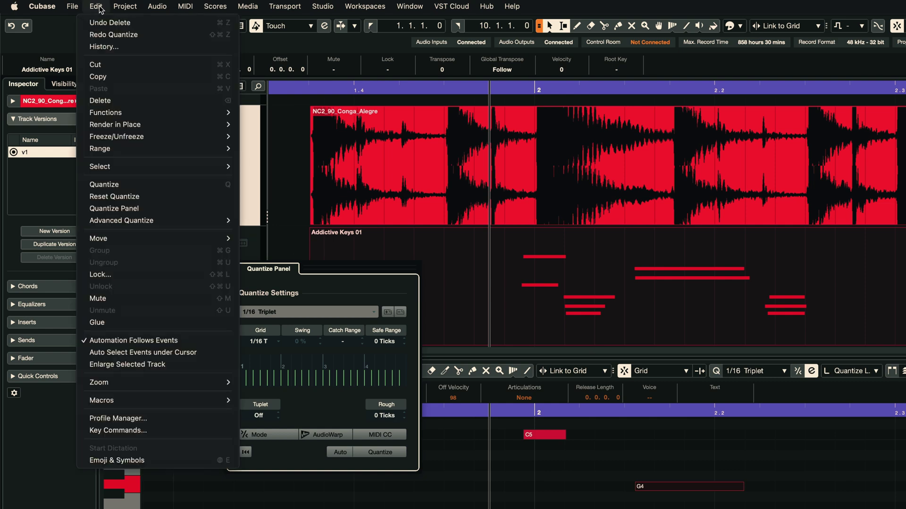
{"action": "left_click", "coordinate": [132, 210]}
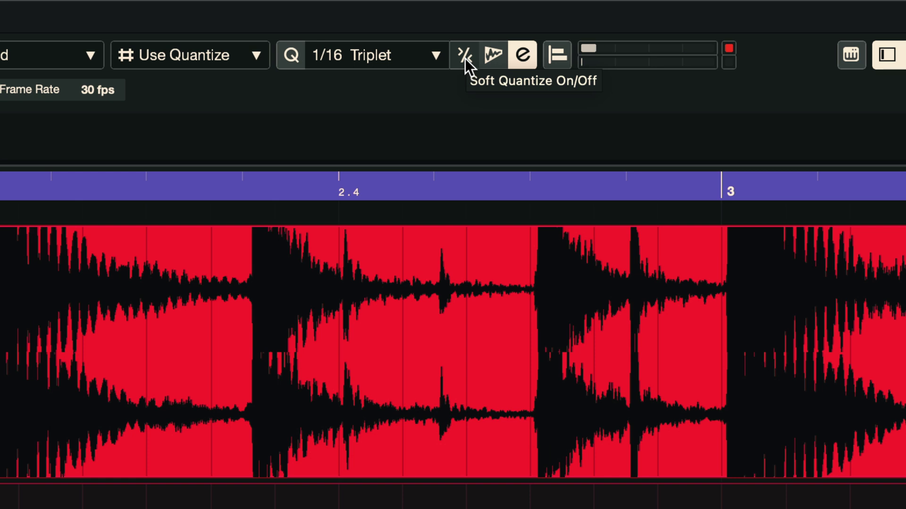
{"action": "left_click", "coordinate": [465, 58]}
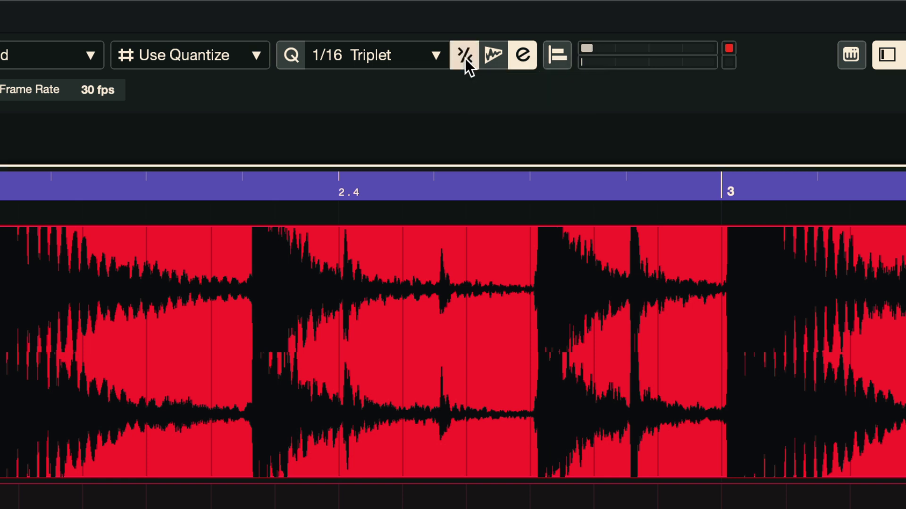
{"action": "left_click", "coordinate": [465, 58]}
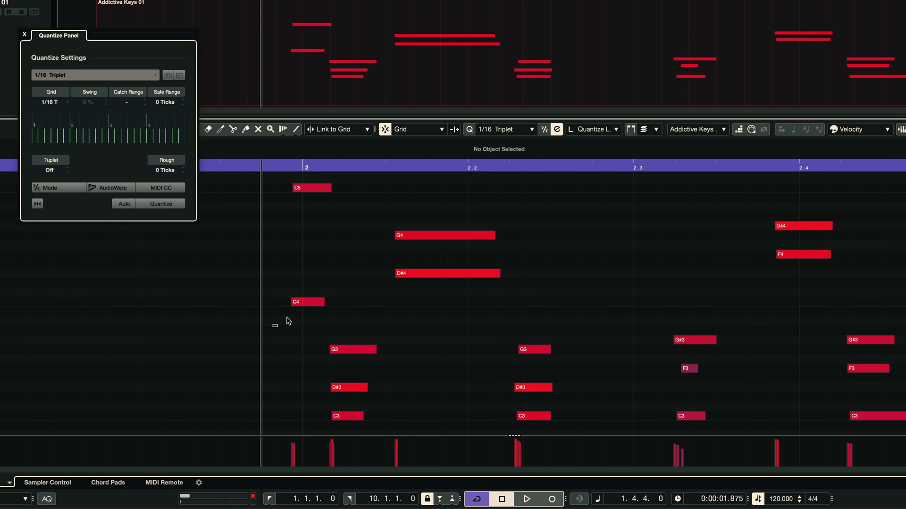
{"action": "left_click_drag", "start_coordinate": [286, 321], "coordinate": [322, 185]}
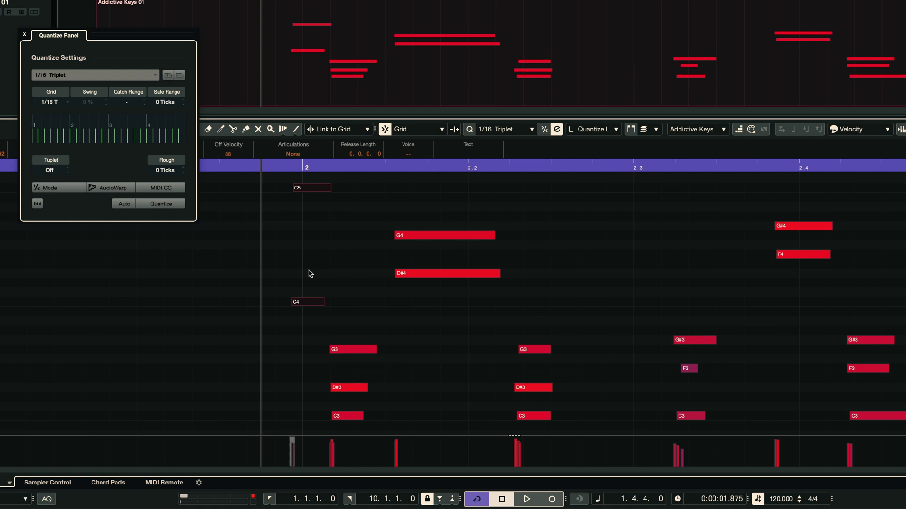
{"action": "key", "text": "q"}
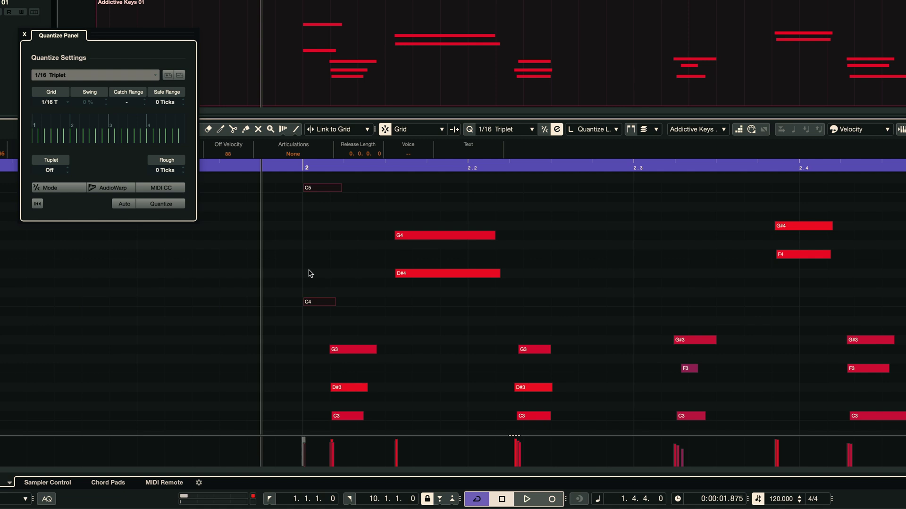
{"action": "key", "text": "super+z"}
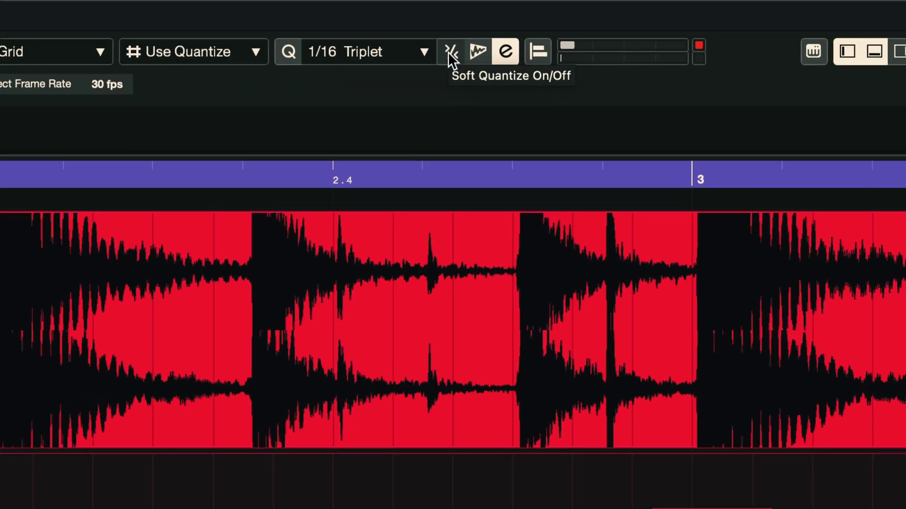
With Soft Quantize on, quantize C5 and C4 four times toward beat 2, then undo those steps
{"action": "left_click", "coordinate": [449, 54]}
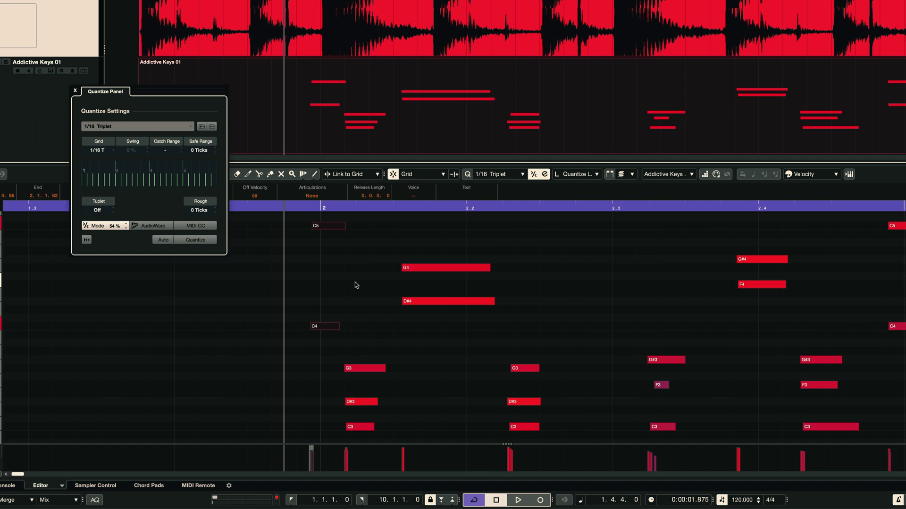
{"action": "key", "text": "h"}
{"action": "key", "text": "h"}
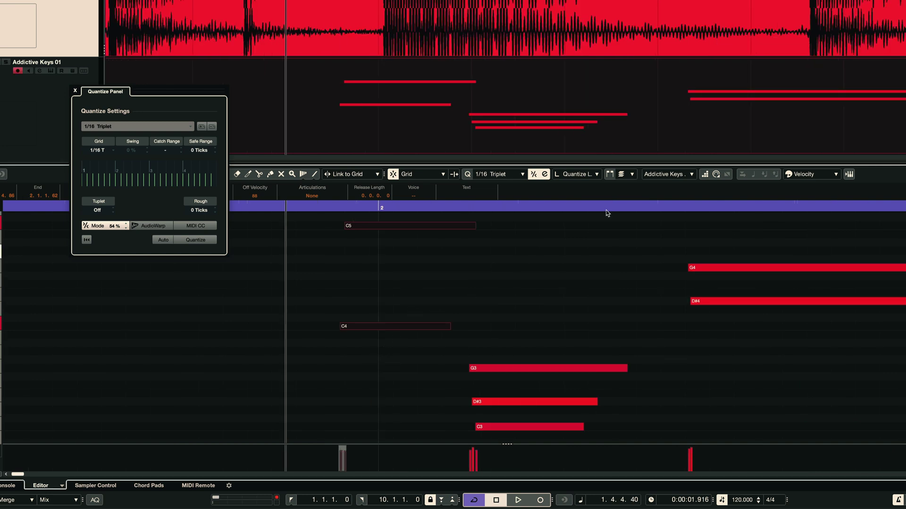
{"action": "key", "text": "q"}
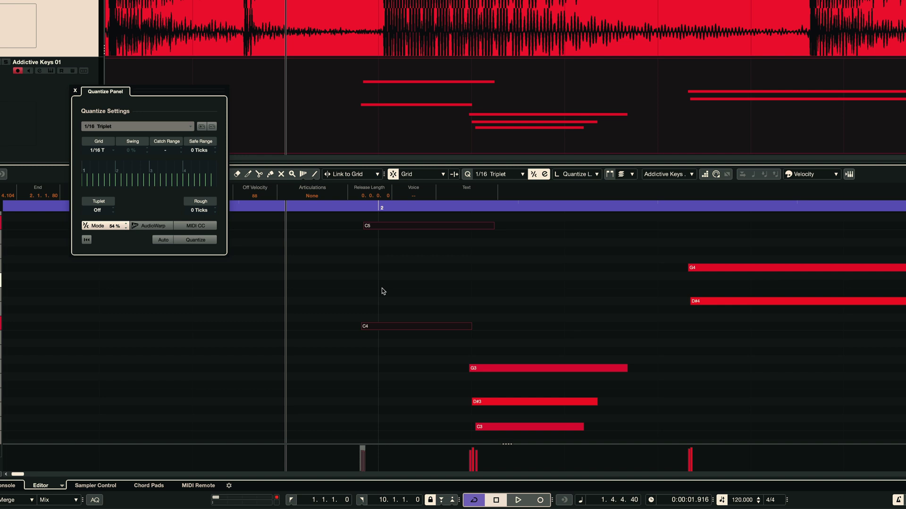
{"action": "key", "text": "q"}
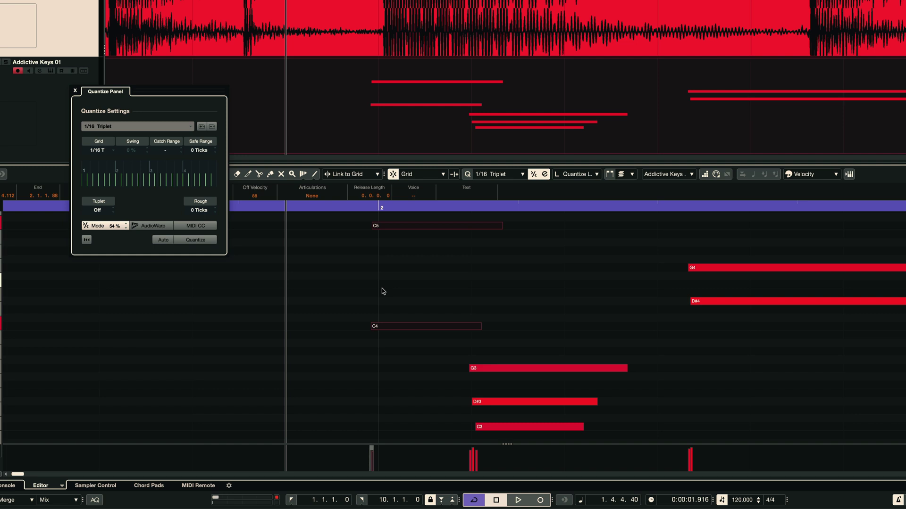
{"action": "key", "text": "q"}
{"action": "key", "text": "q"}
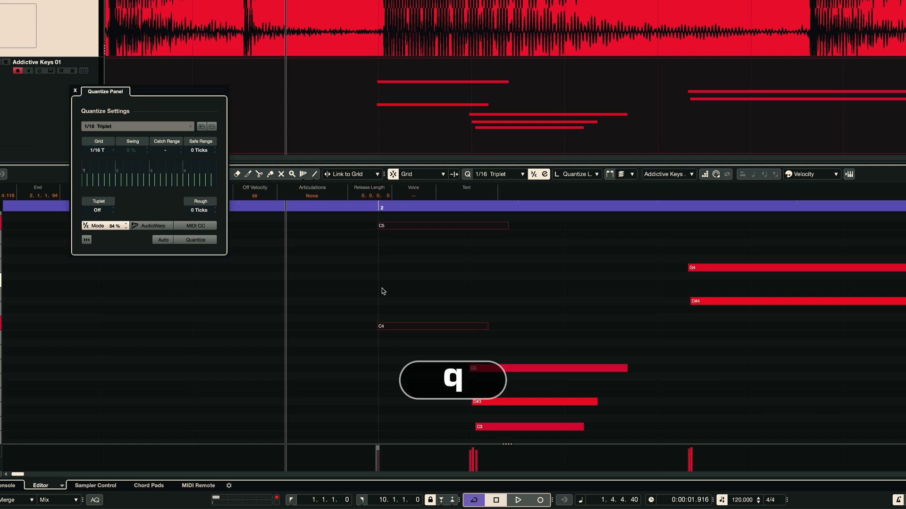
{"action": "key", "text": "q"}
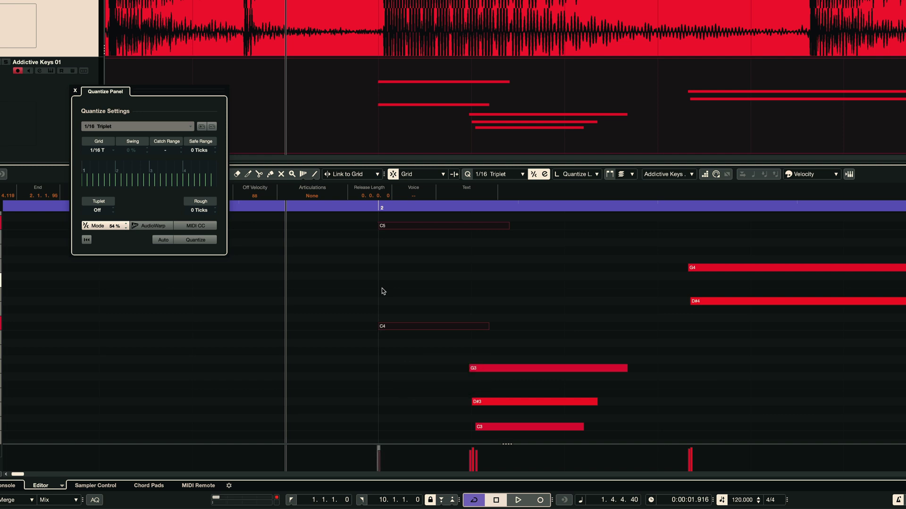
{"action": "key", "text": "super+z"}
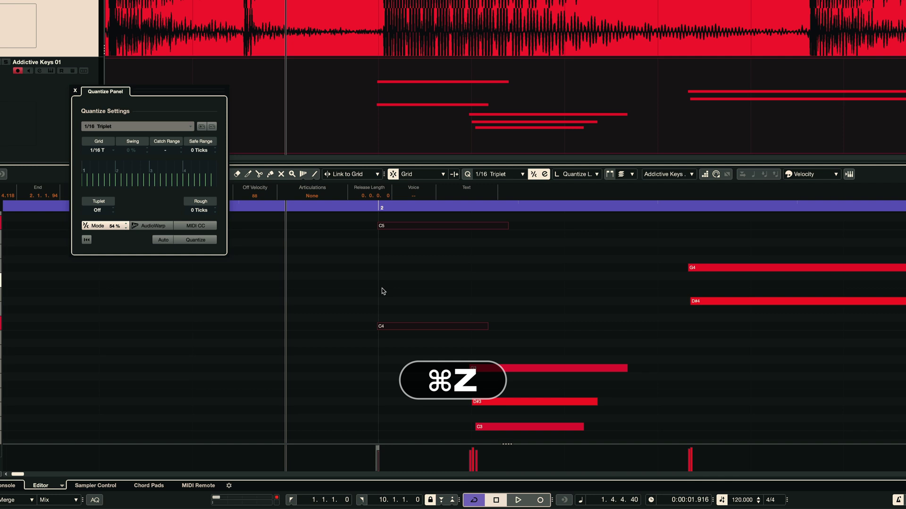
{"action": "key", "text": "super+z"}
{"action": "key", "text": "super+z"}
{"action": "key", "text": "super+z"}
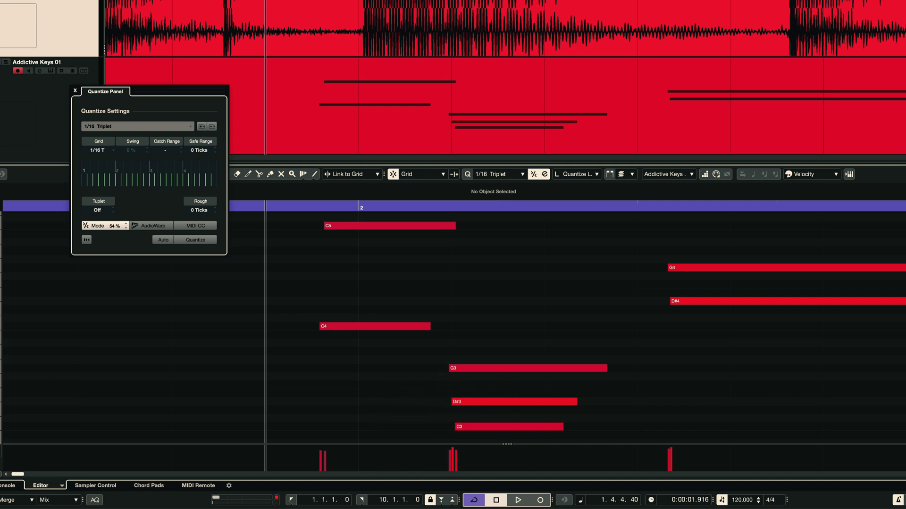
{"action": "left_click", "coordinate": [360, 35]}
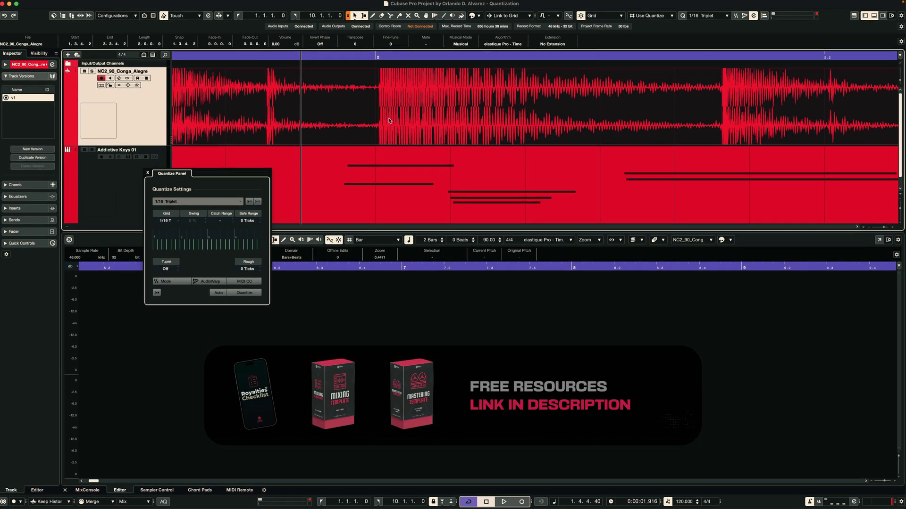
{"action": "scroll", "coordinate": [388, 121], "scroll_direction": "left", "scroll_amount": 5}
{"action": "scroll", "coordinate": [388, 121], "scroll_direction": "left", "scroll_amount": 6}
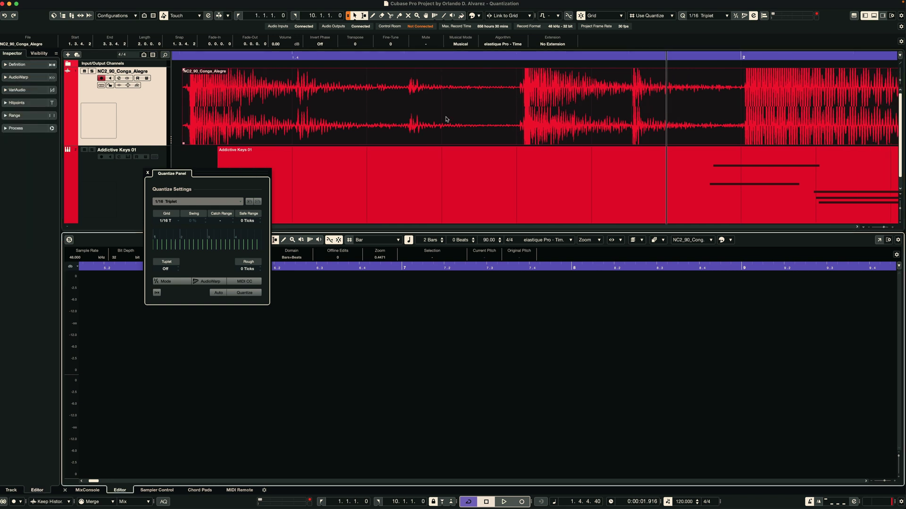
{"action": "scroll", "coordinate": [613, 416], "scroll_direction": "left", "scroll_amount": 10}
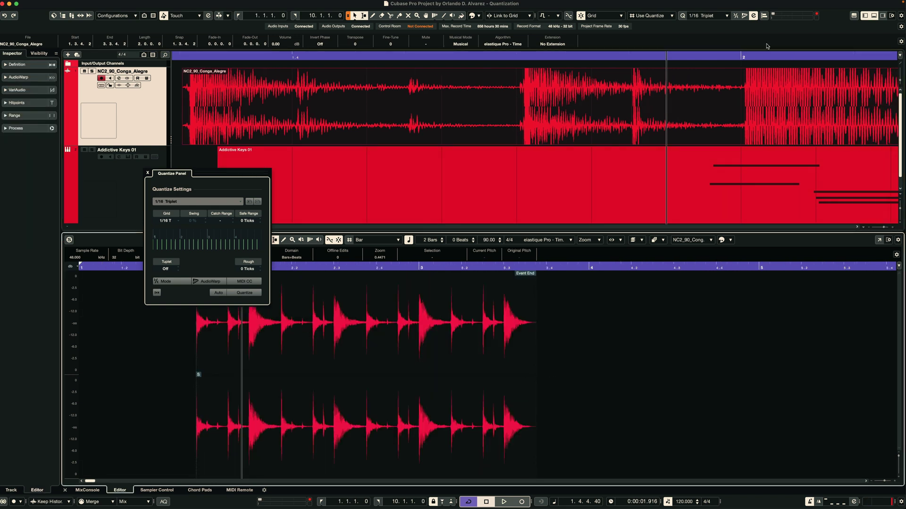
{"action": "left_click", "coordinate": [636, 95]}
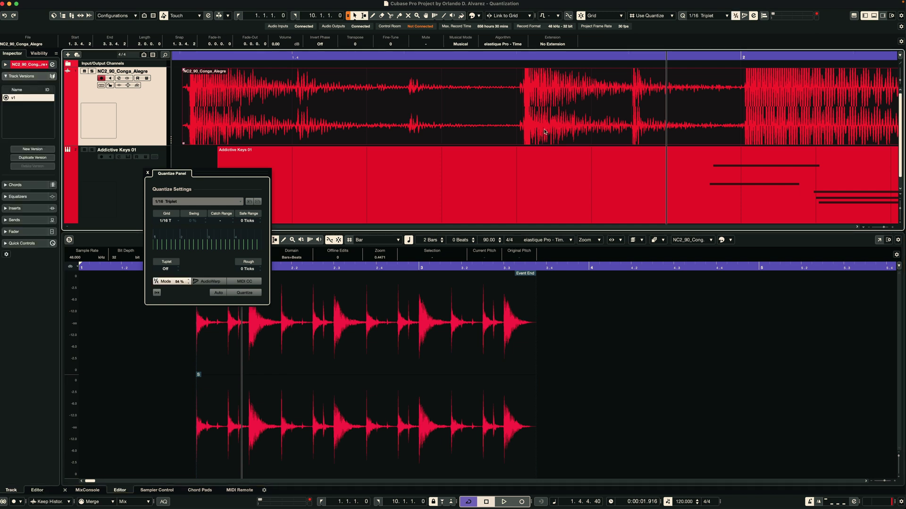
{"action": "key", "text": "q"}
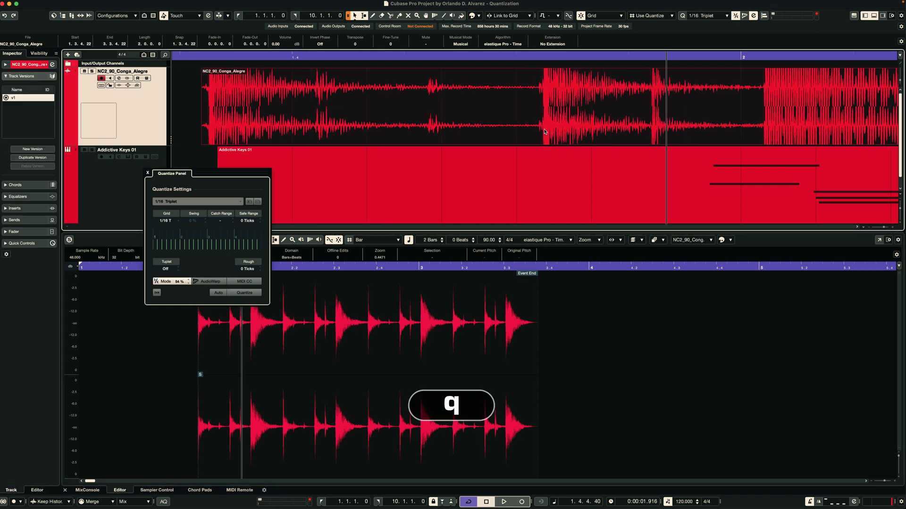
{"action": "key", "text": "q"}
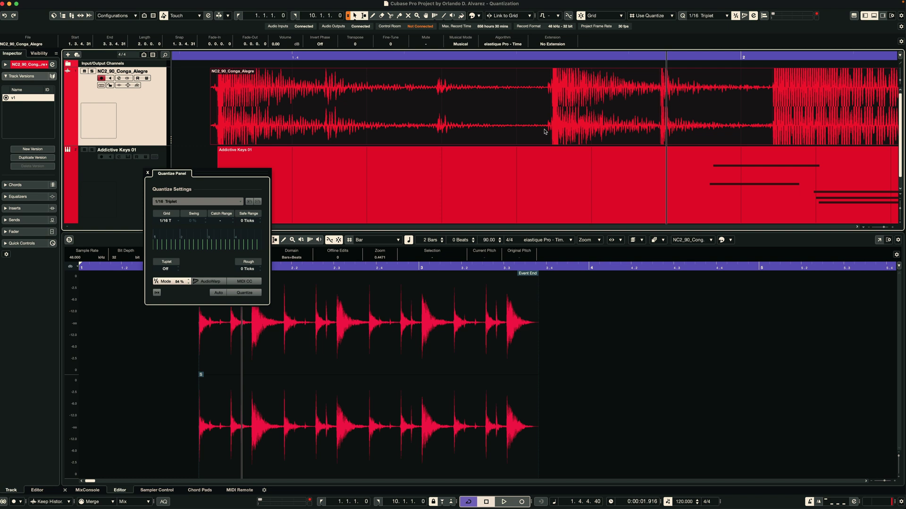
{"action": "key", "text": "super+z"}
{"action": "key", "text": "super+z"}
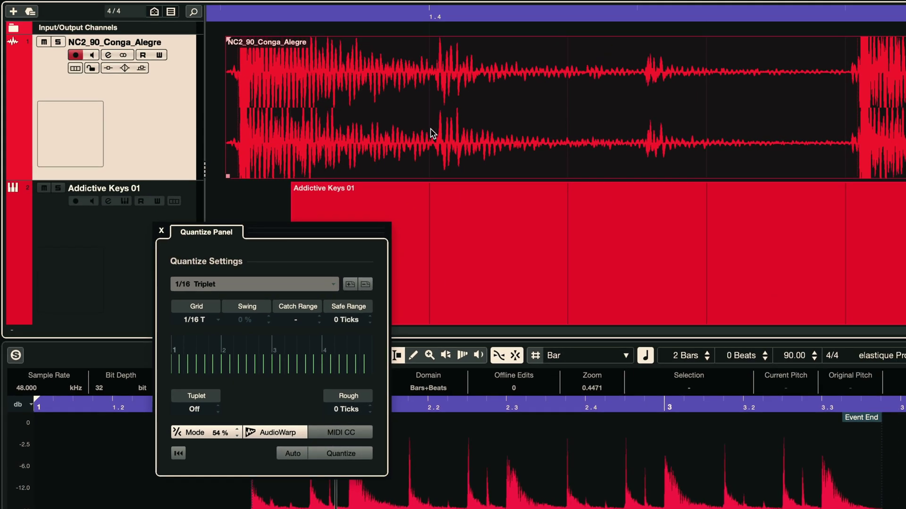
Iteratively quantize the conga audio four times with AudioWarp, then undo the quantizing
{"action": "key", "text": "q"}
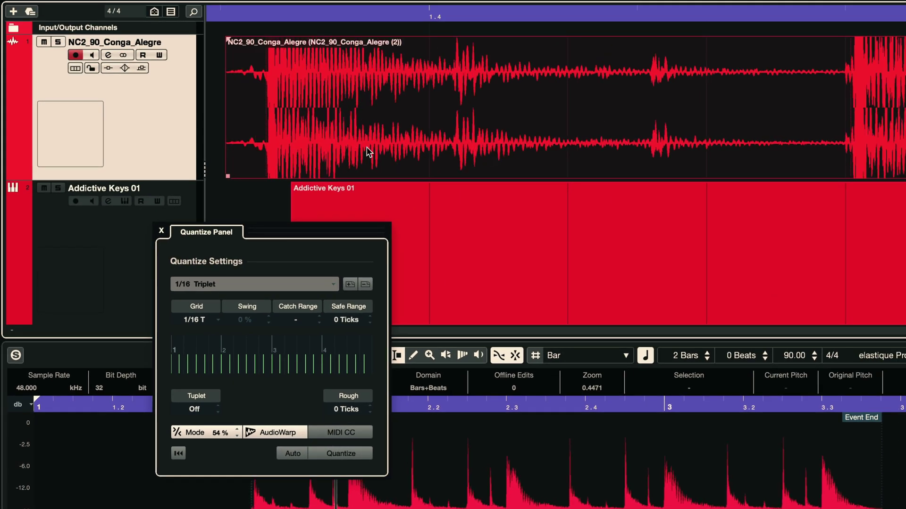
{"action": "key", "text": "q"}
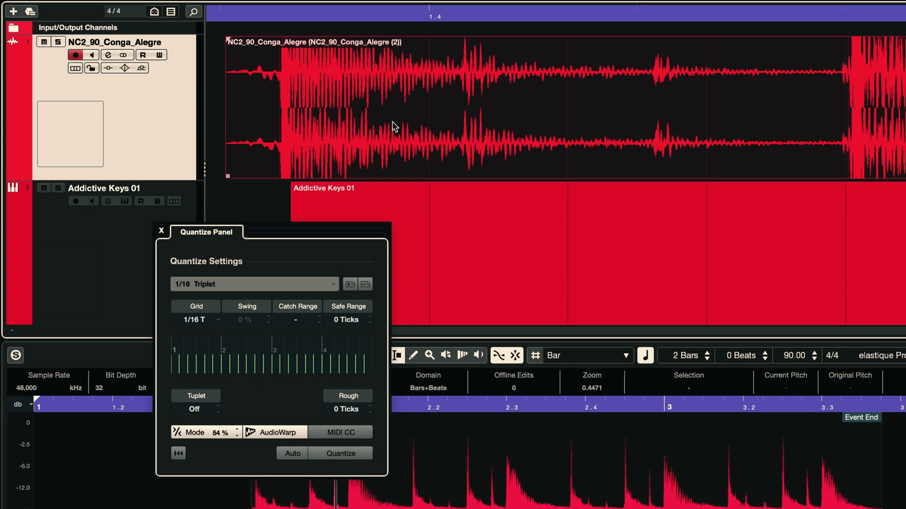
{"action": "key", "text": "q"}
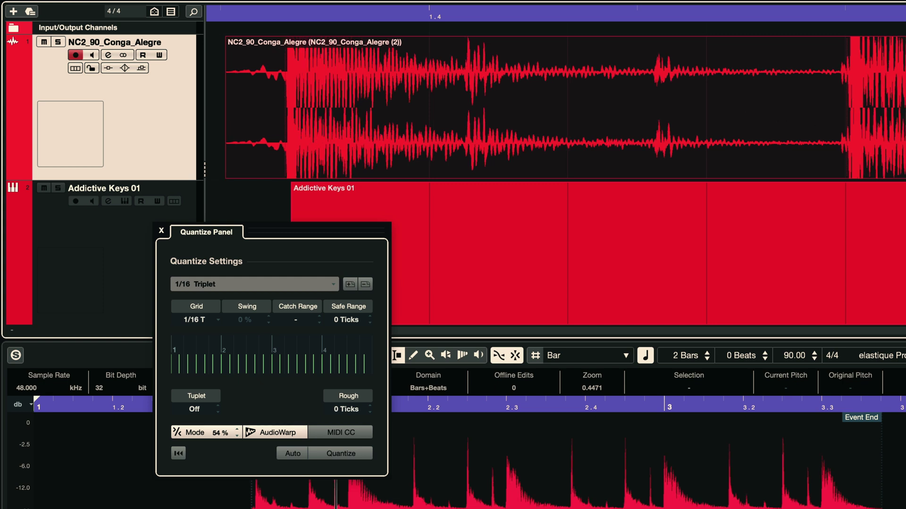
{"action": "key", "text": "q"}
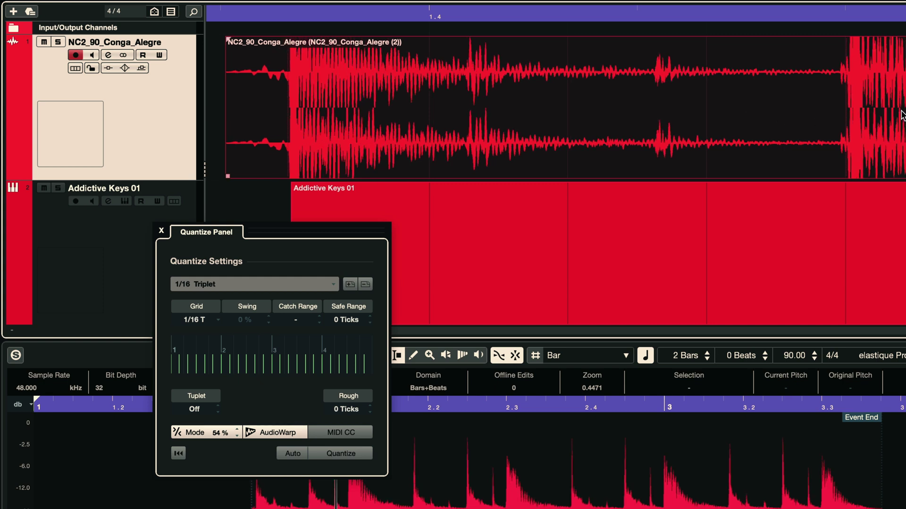
{"action": "key", "text": "ctrl+z"}
{"action": "key", "text": "ctrl+z"}
{"action": "key", "text": "ctrl+z"}
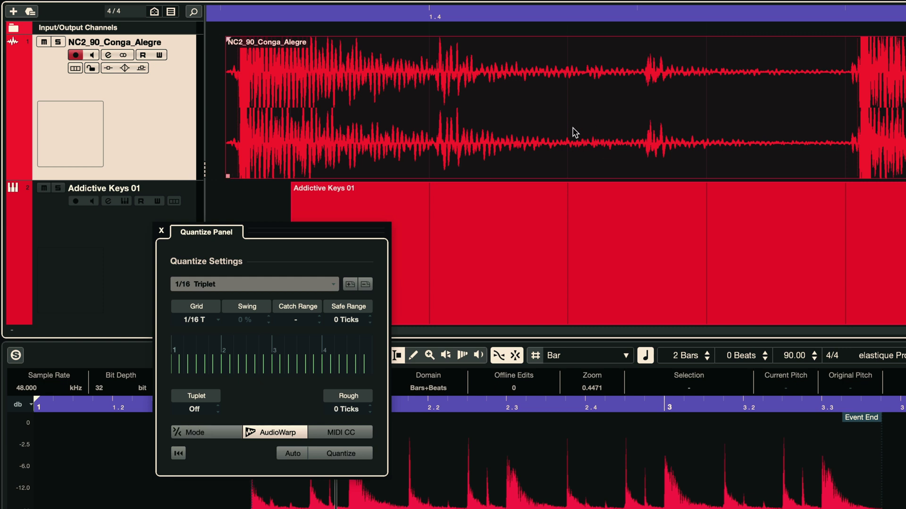
Quantize the conga fully to the grid, undo it, and show the quantize grid presets
{"action": "key", "text": "q"}
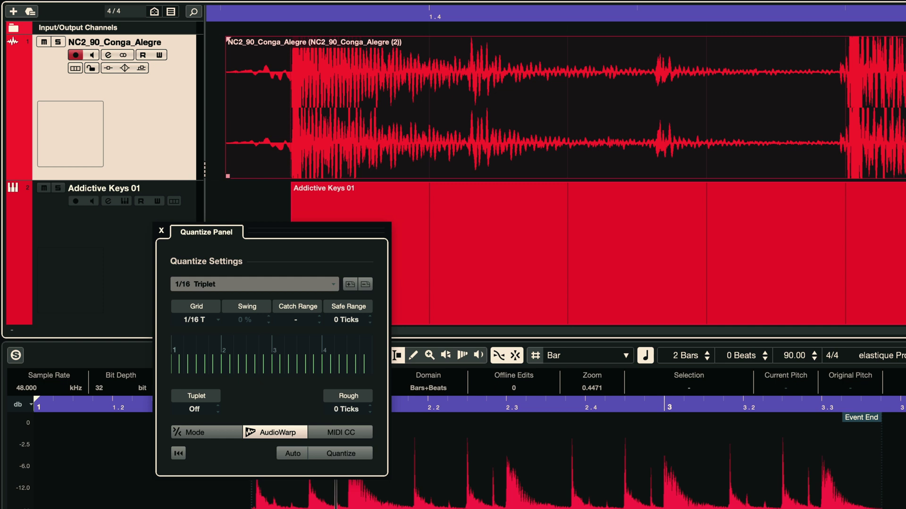
{"action": "key", "text": "ctrl+z"}
{"action": "left_click", "coordinate": [272, 285]}
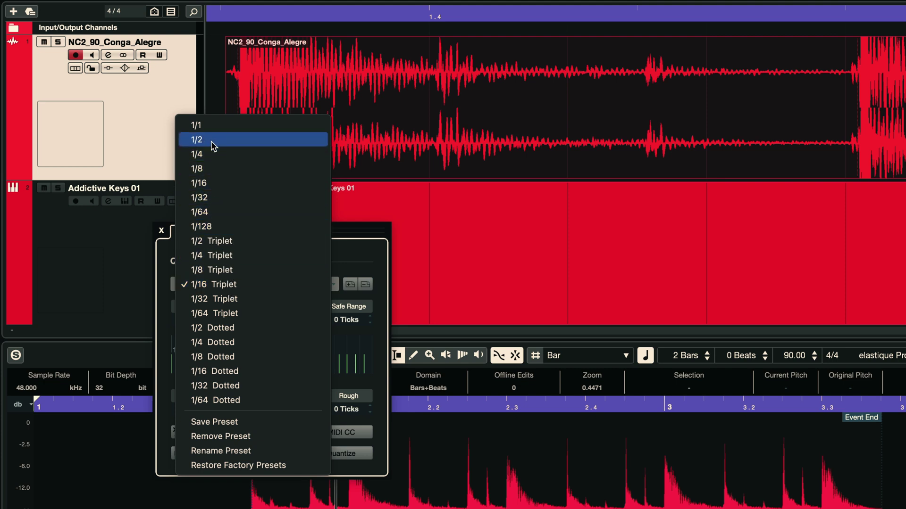
Dismiss the grid preset list, leaving the quantize grid at 1/16 Triplet
{"action": "left_click", "coordinate": [218, 227]}
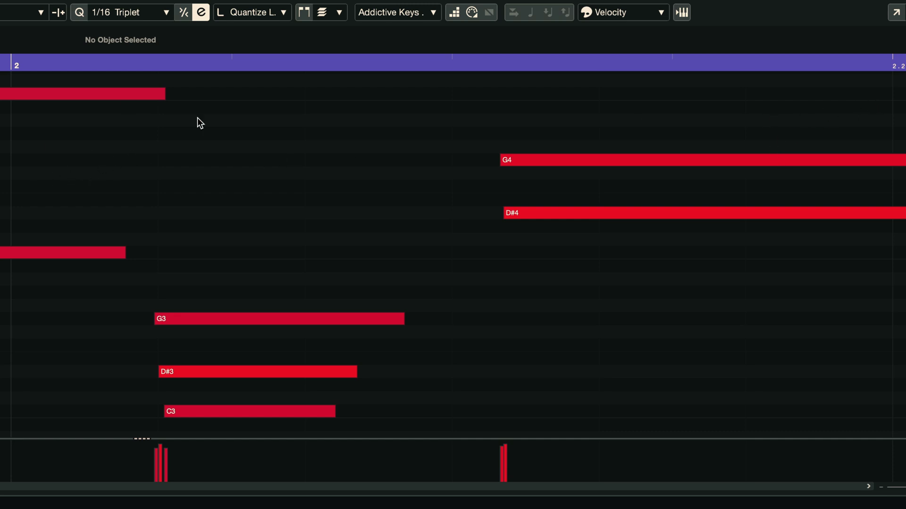
Change the key editor's quantize grid to 1/32, then to 1/128, keeping 1/128
{"action": "left_click", "coordinate": [136, 13]}
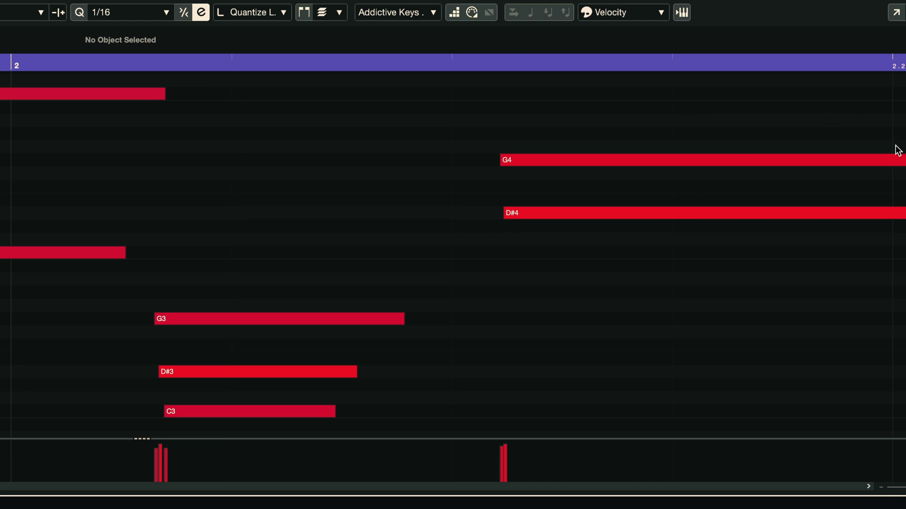
{"action": "left_click", "coordinate": [166, 12]}
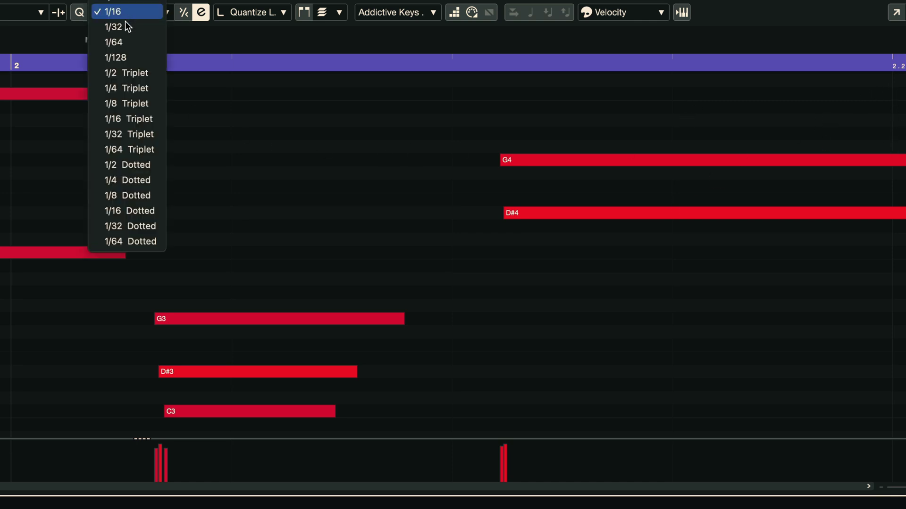
{"action": "left_click", "coordinate": [120, 29]}
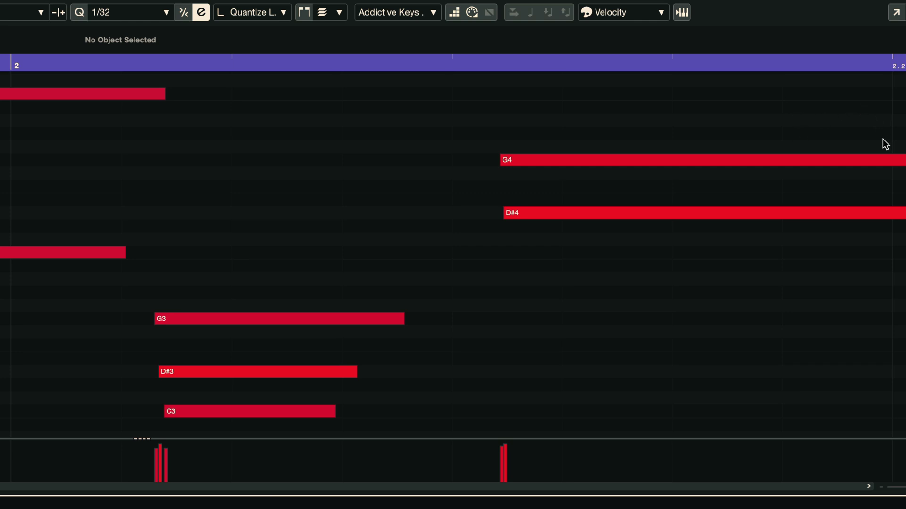
{"action": "left_click", "coordinate": [166, 12]}
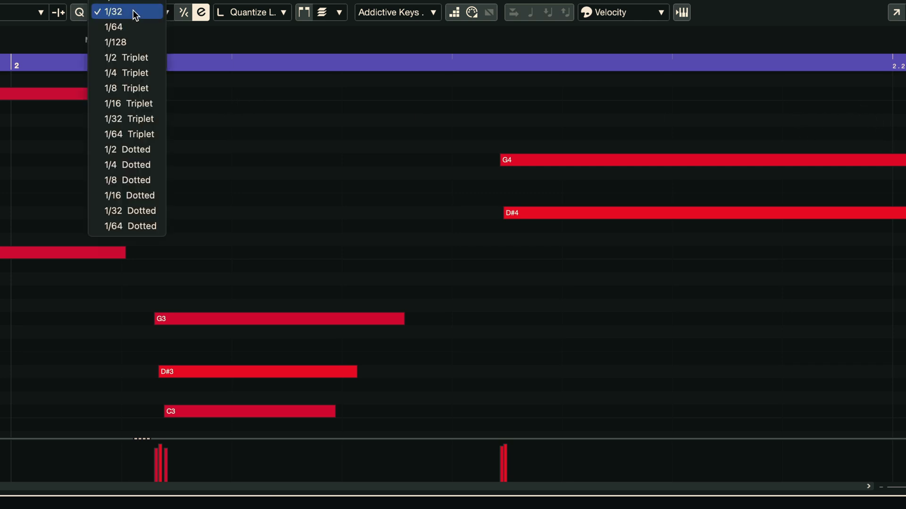
{"action": "left_click", "coordinate": [126, 44]}
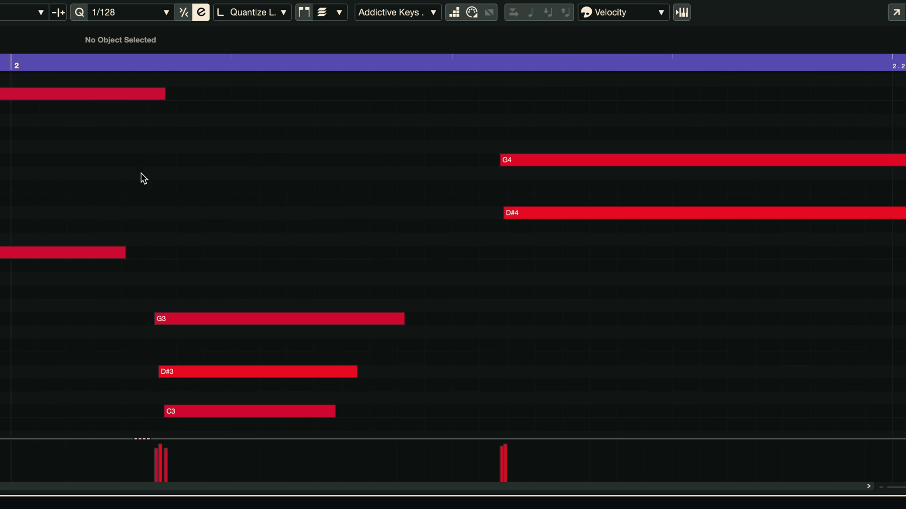
{"action": "left_click", "coordinate": [108, 13]}
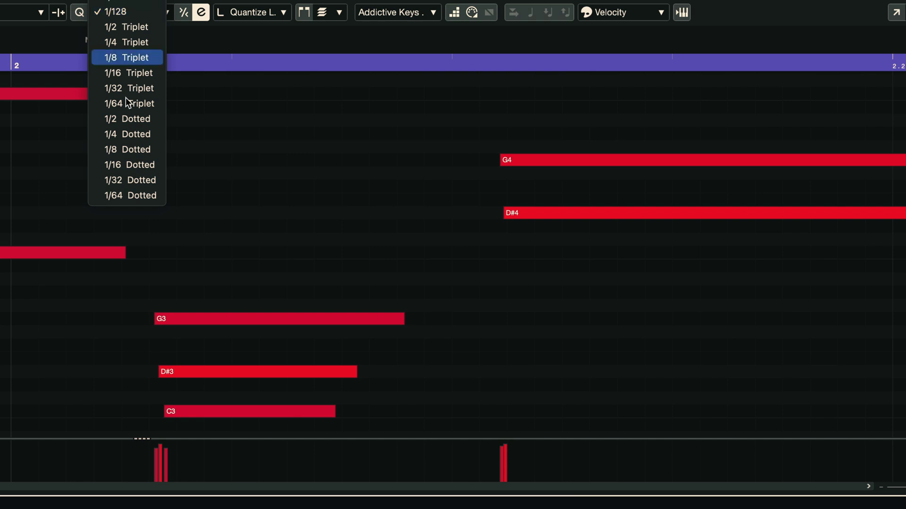
{"action": "left_click", "coordinate": [40, 197]}
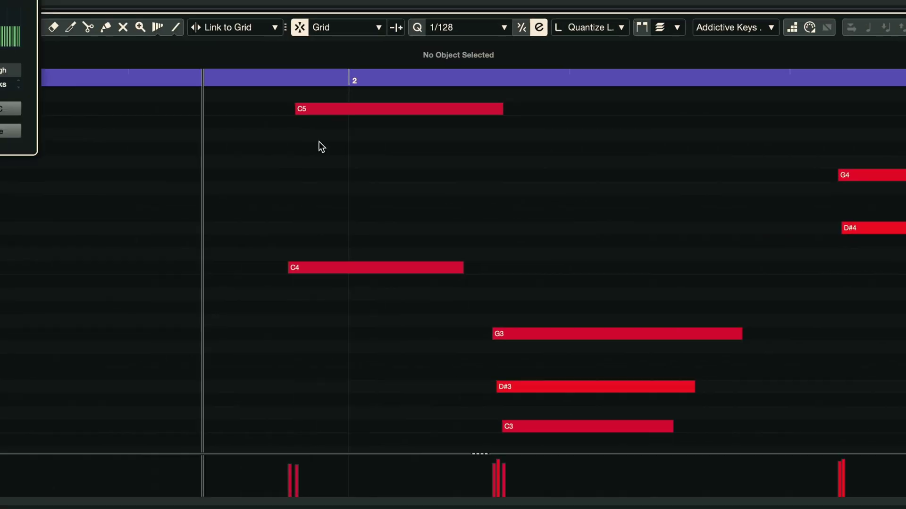
Quantize the C5 and C4 notes, undo it, then open and close the quantize preset list
{"action": "left_click_drag", "start_coordinate": [319, 102], "coordinate": [410, 312]}
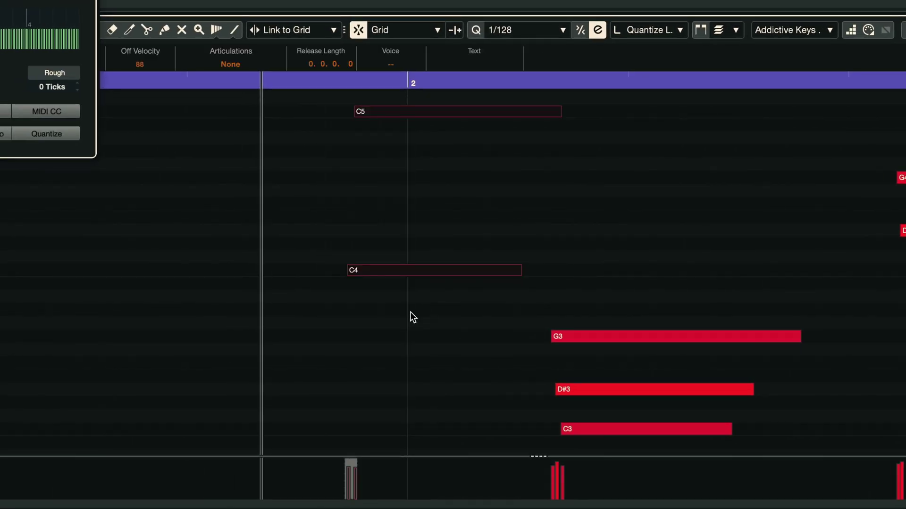
{"action": "key", "text": "q"}
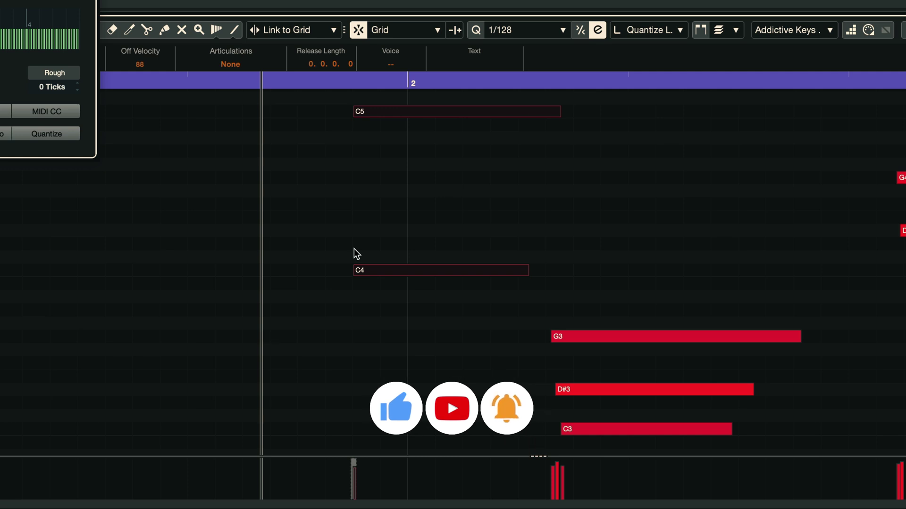
{"action": "key", "text": "super+z"}
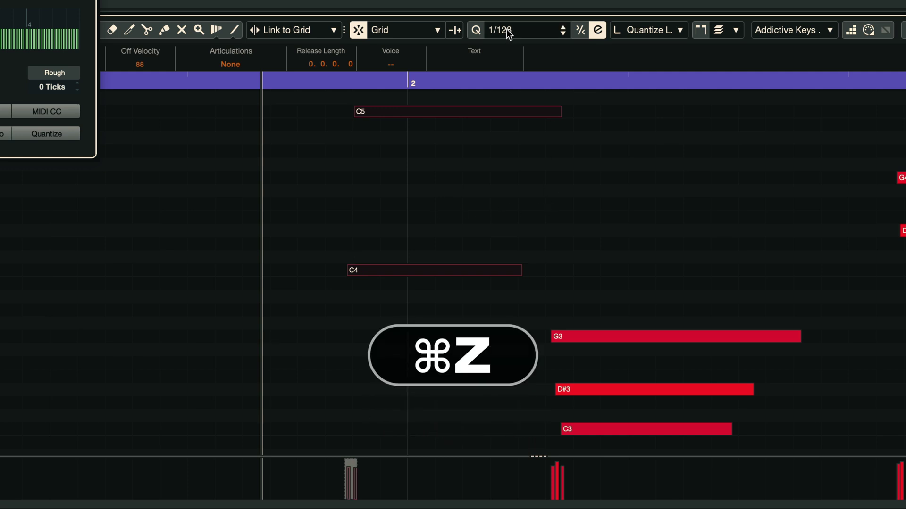
{"action": "left_click", "coordinate": [507, 28]}
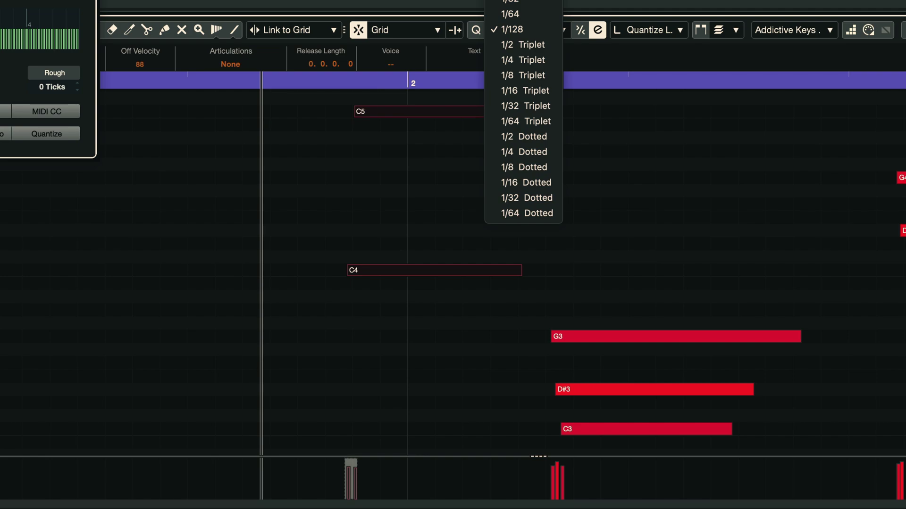
{"action": "key", "text": "Escape"}
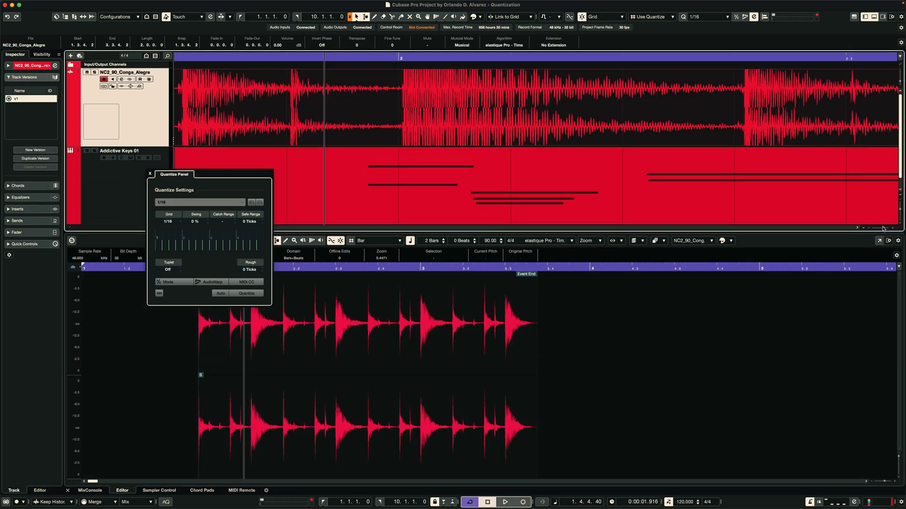
Set the loop locators to the conga event, fit the view, and play its original groove
{"action": "left_click_drag", "start_coordinate": [884, 228], "coordinate": [884, 230]}
{"action": "key", "text": "p"}
{"action": "key", "text": "alt+s"}
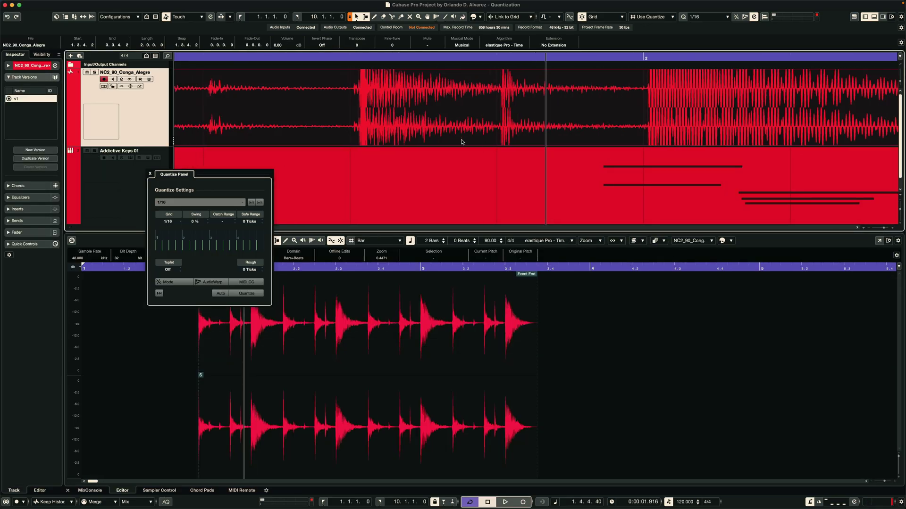
{"action": "key", "text": "space"}
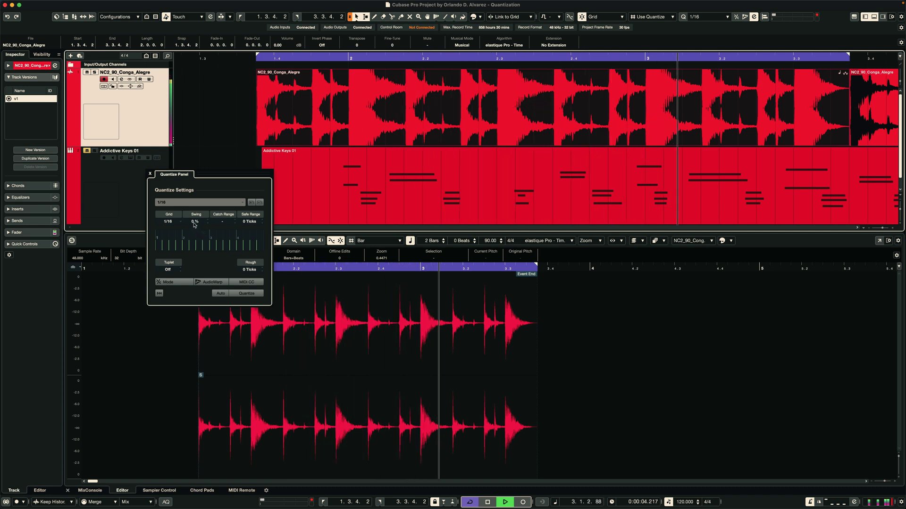
{"action": "key", "text": "space"}
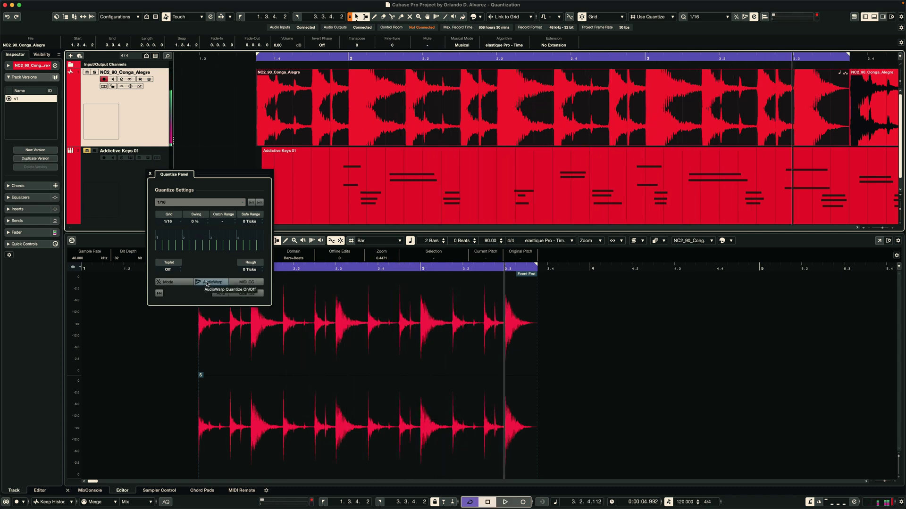
Enable AudioWarp, set Swing to 50%, and quantize the conga audio to 1/16
{"action": "left_click", "coordinate": [209, 282]}
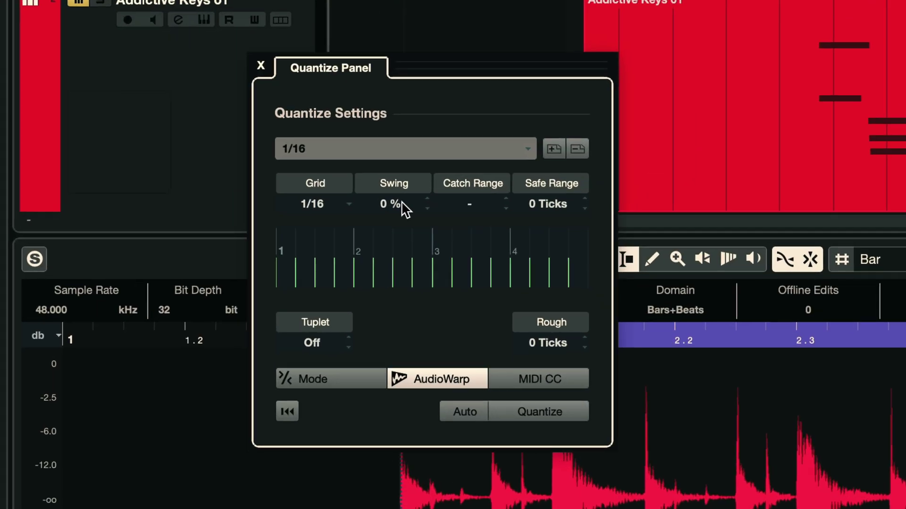
{"action": "left_click", "coordinate": [199, 222]}
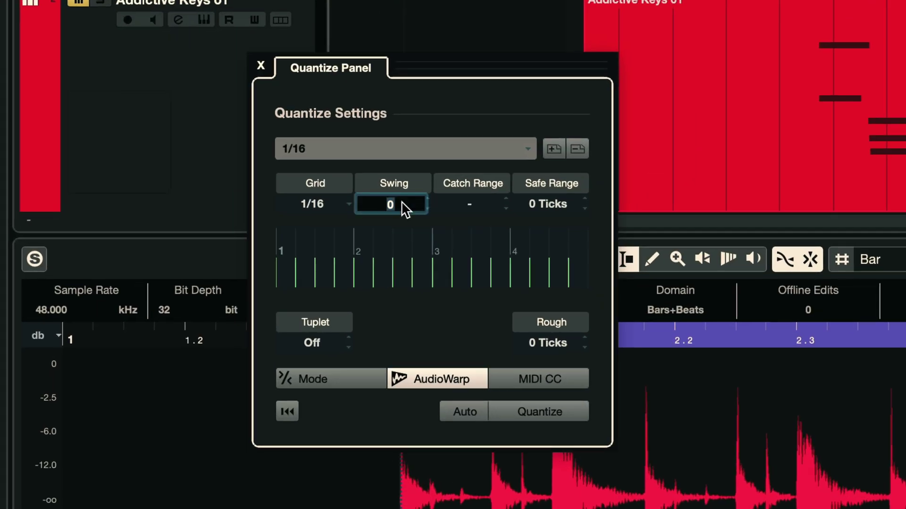
{"action": "type", "text": "50"}
{"action": "key", "text": "Return"}
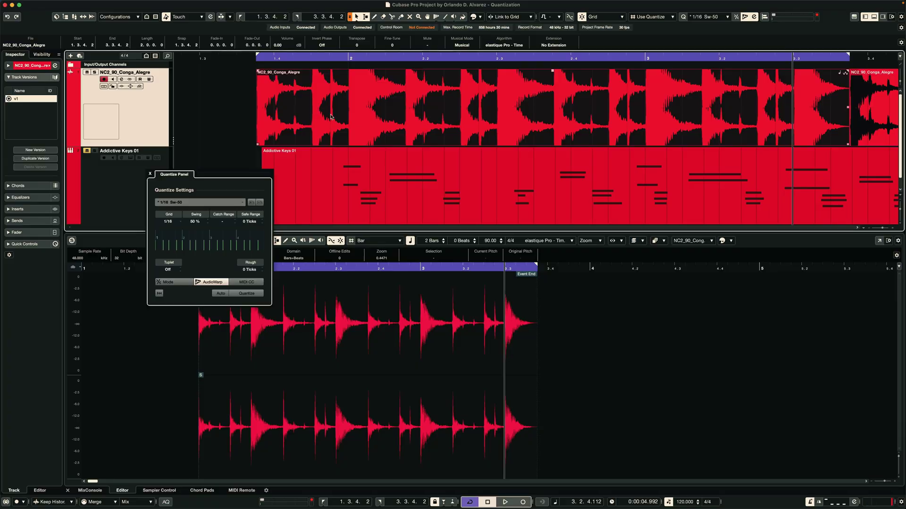
{"action": "key", "text": "q"}
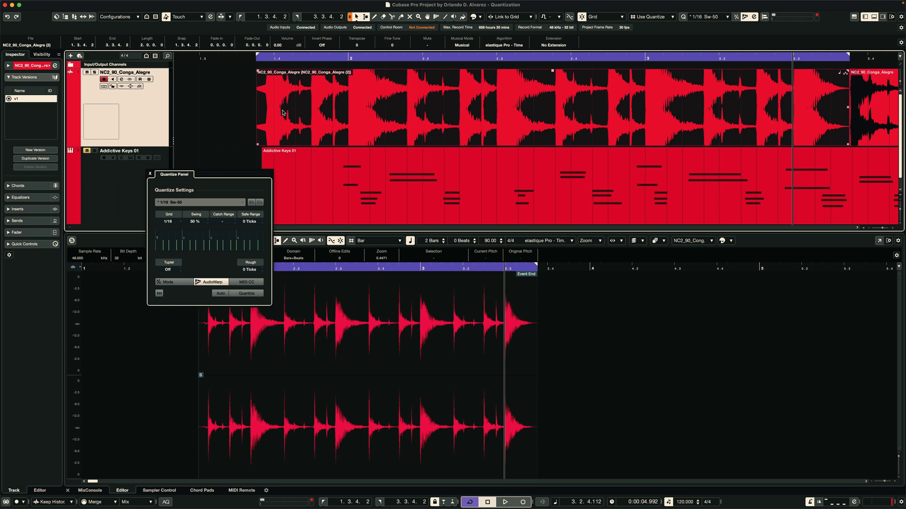
Play the swung conga from its start, comparing it to the unquantized original via undo
{"action": "left_click", "coordinate": [258, 57]}
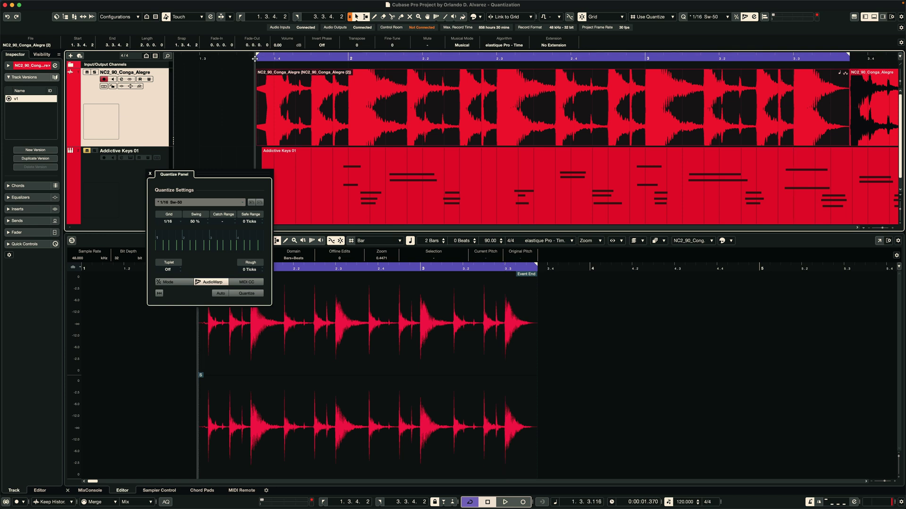
{"action": "key", "text": "space"}
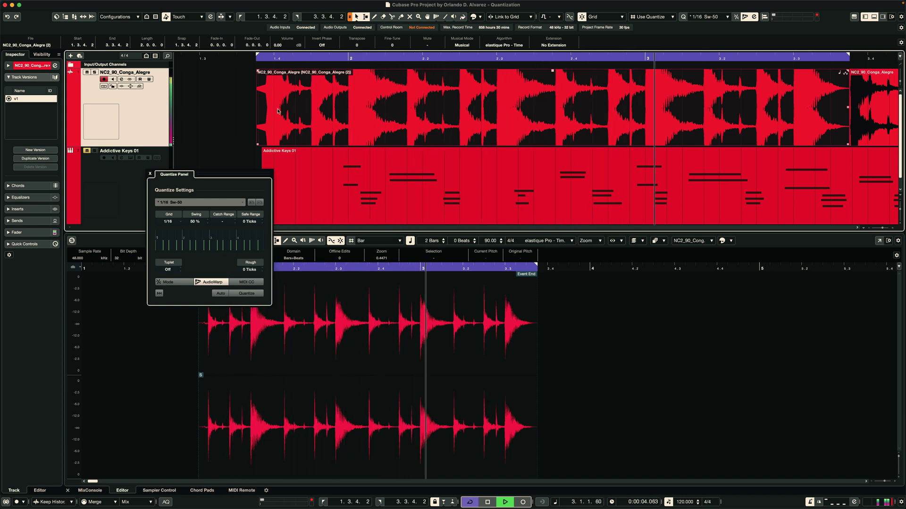
{"action": "key", "text": "super+z"}
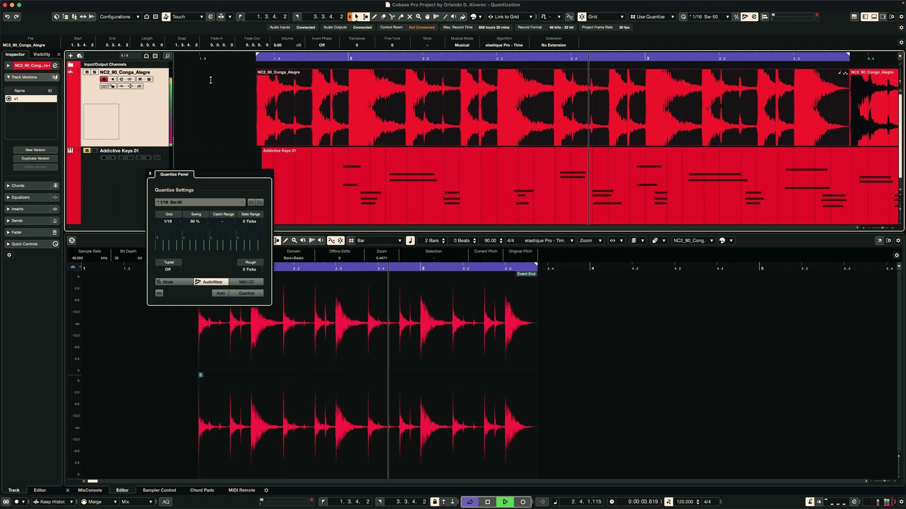
{"action": "key", "text": "space"}
{"action": "key", "text": "space"}
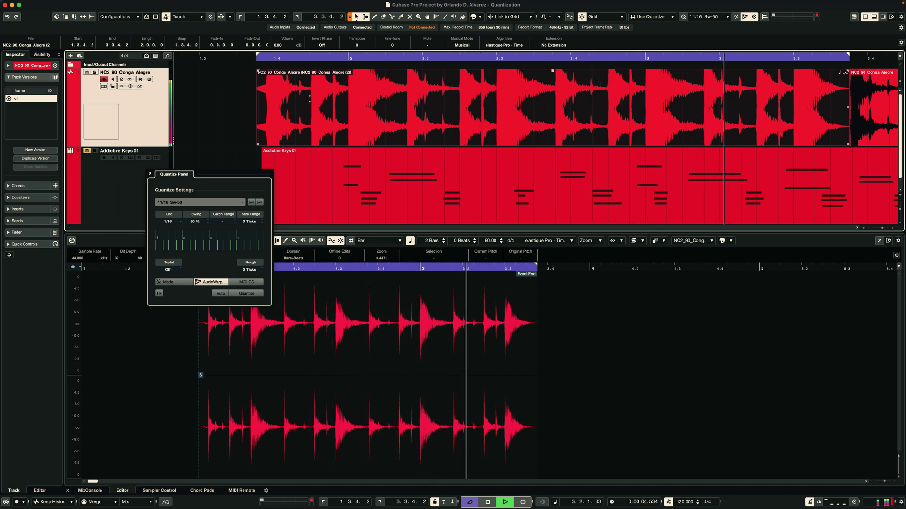
{"action": "key", "text": "space"}
Raise Swing to 100%, requantize the conga event, and play it from the start
{"action": "double_click", "coordinate": [197, 221]}
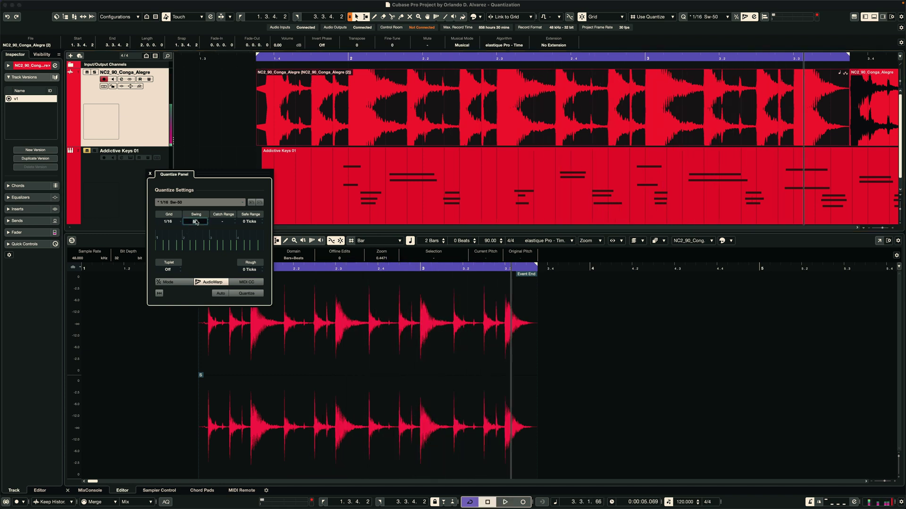
{"action": "type", "text": "100"}
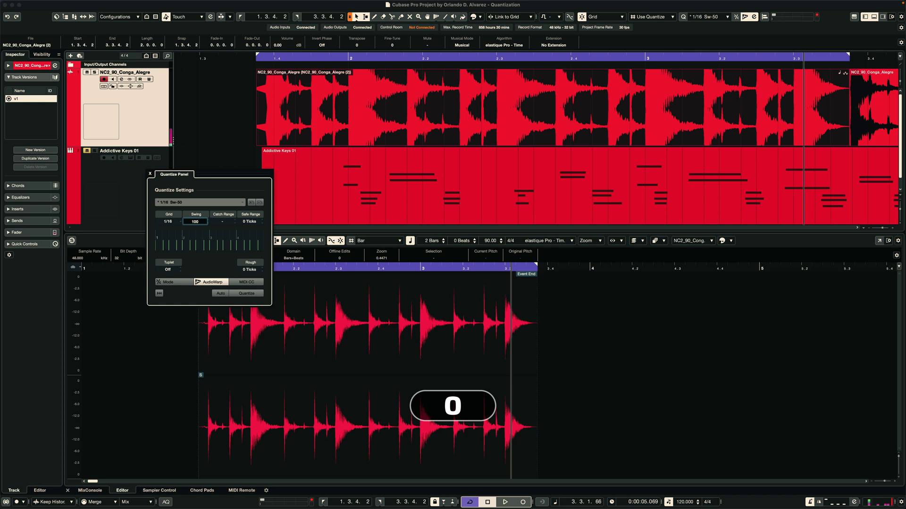
{"action": "key", "text": "Return"}
{"action": "left_click", "coordinate": [260, 106]}
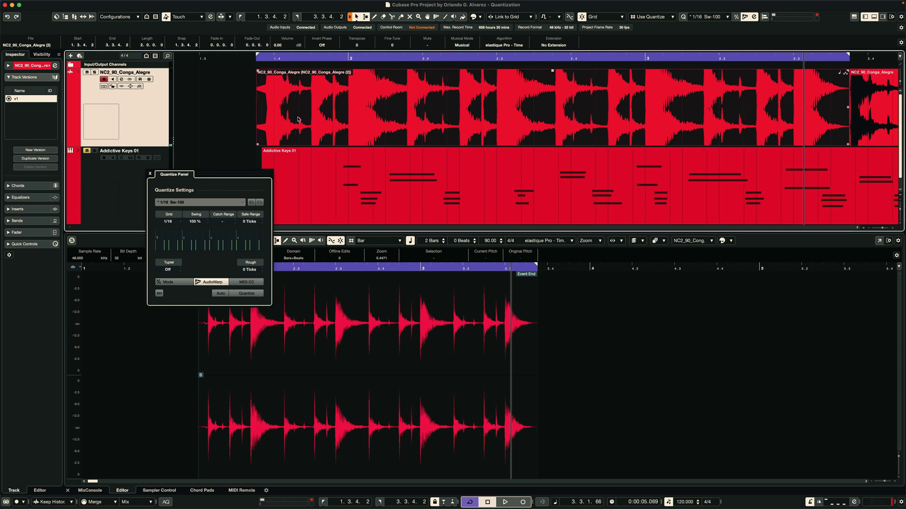
{"action": "key", "text": "q"}
{"action": "left_click", "coordinate": [247, 59]}
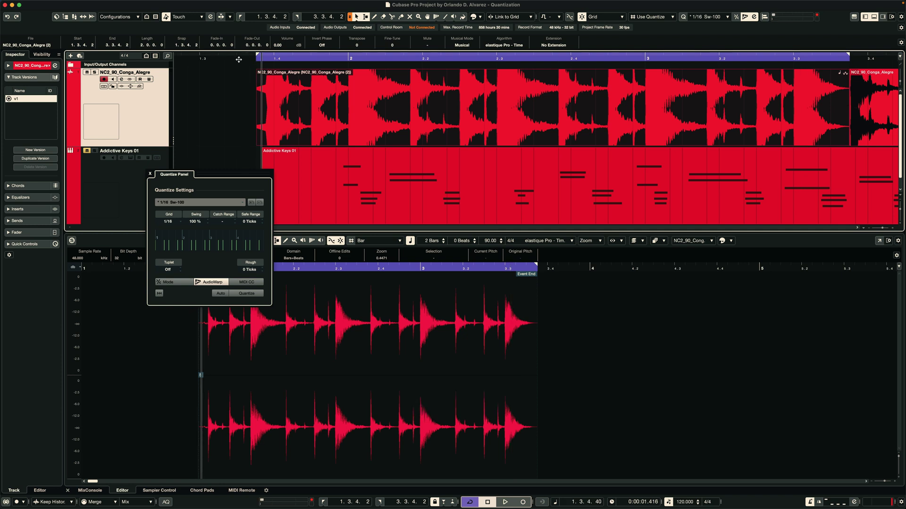
{"action": "key", "text": "space"}
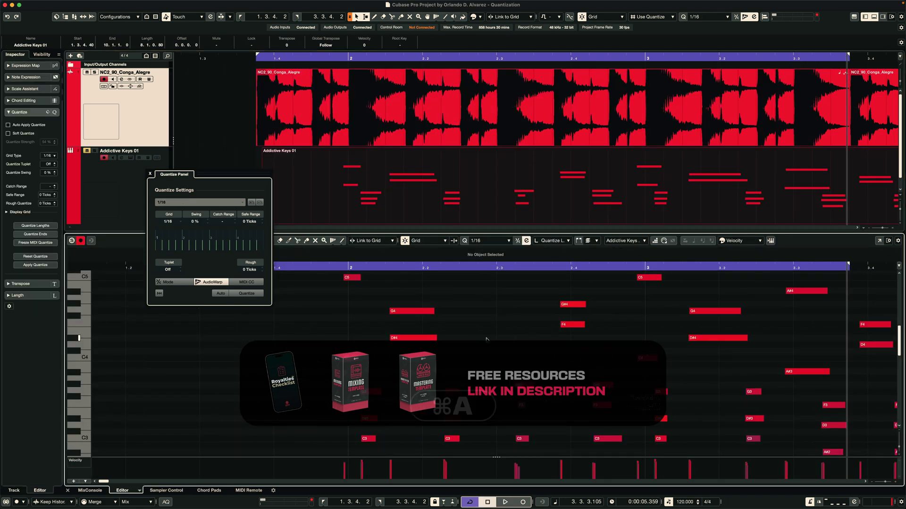
Select every Addictive Keys 01 note and quantize them to 1/16
{"action": "key", "text": "super+a"}
{"action": "key", "text": "q"}
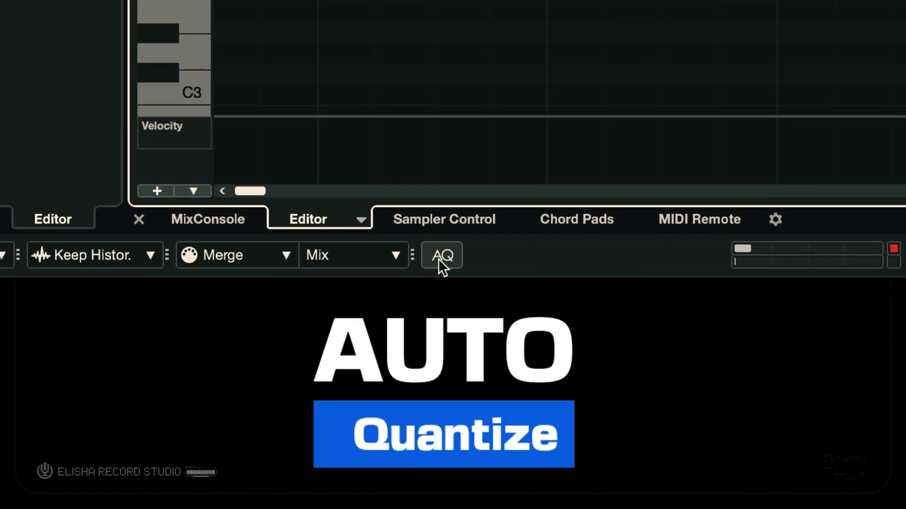
{"action": "left_click", "coordinate": [446, 262]}
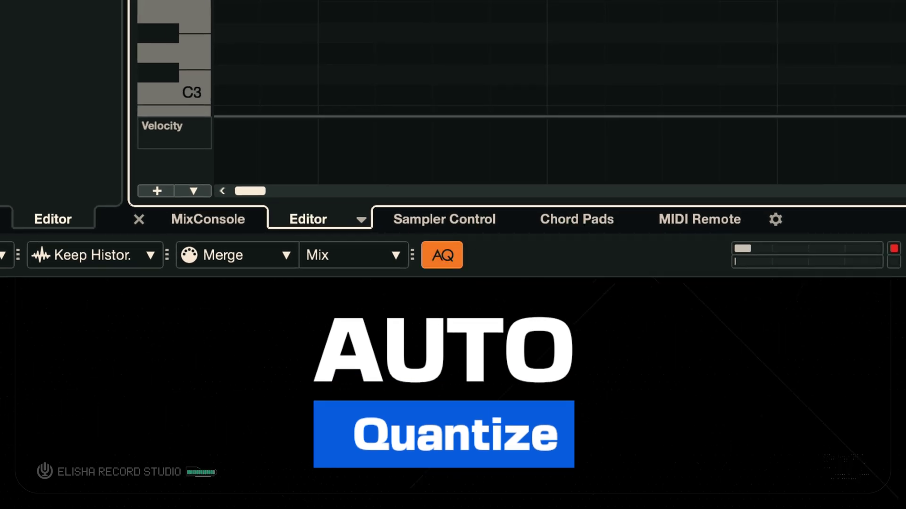
{"action": "left_click", "coordinate": [450, 258]}
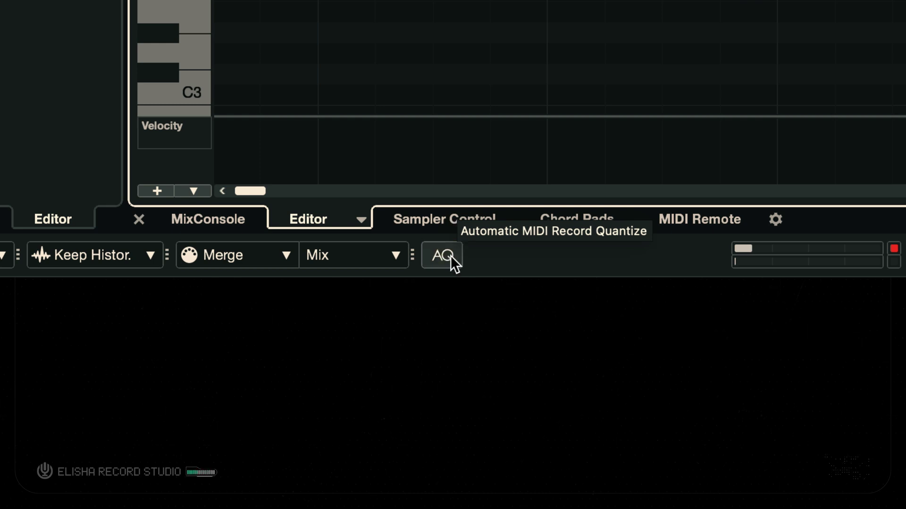